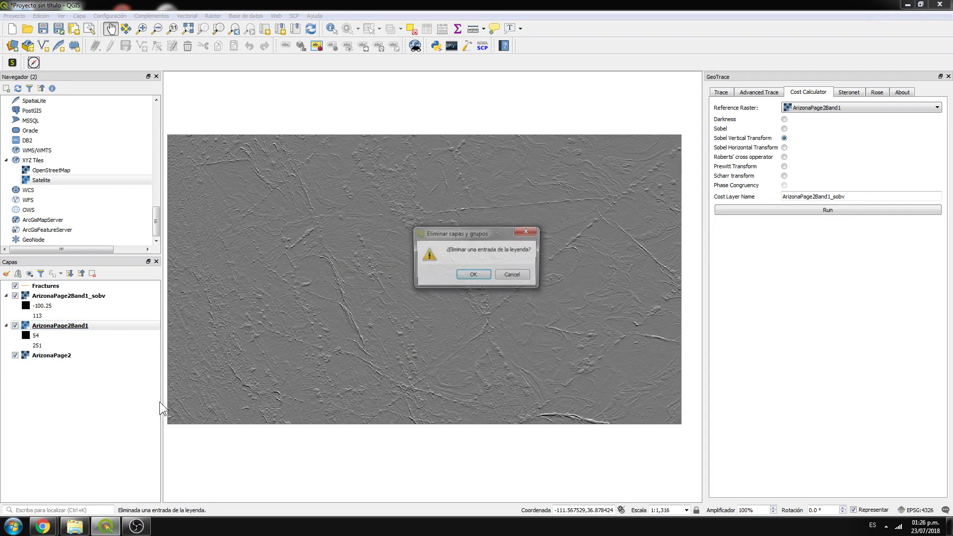
Confirm removal of the ArizonaPage2Band1 layer from the project
{"action": "left_click", "coordinate": [470, 276]}
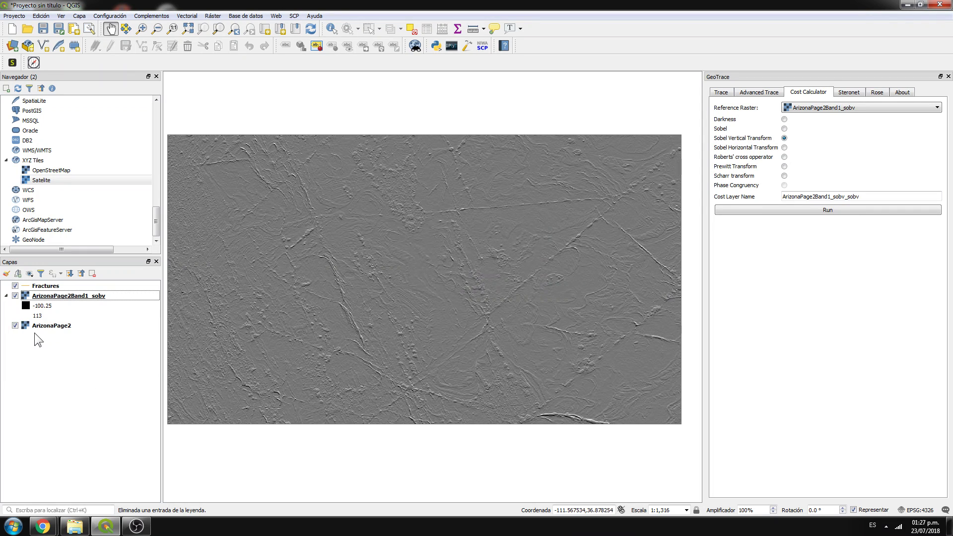
Toggle the Sobel raster off and on twice to compare it with the image
{"action": "left_click", "coordinate": [16, 297]}
{"action": "left_click", "coordinate": [16, 296]}
{"action": "left_click", "coordinate": [17, 296]}
{"action": "left_click", "coordinate": [17, 297]}
Set ArizonaPage2Band1_sobv as the cost layer in GeoTrace's Trace settings
{"action": "left_click", "coordinate": [720, 93]}
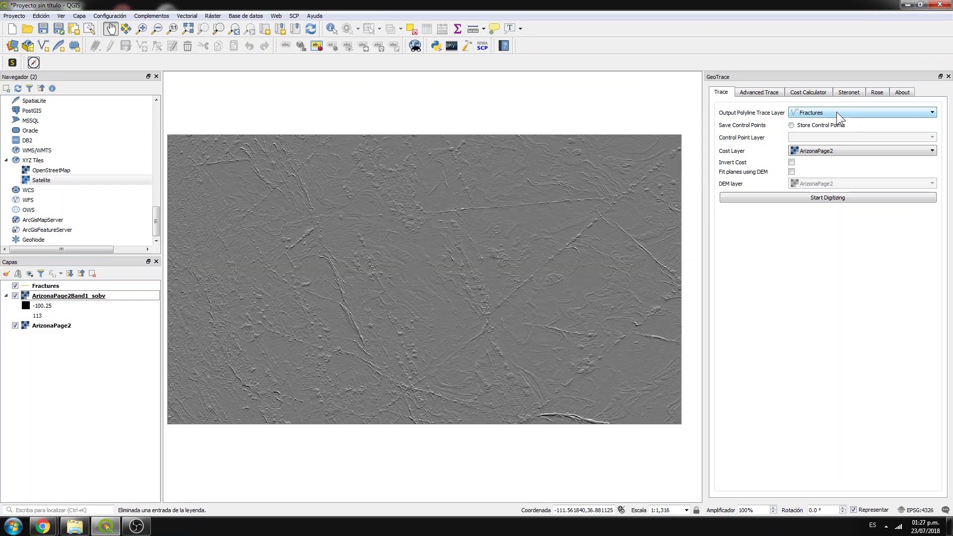
{"action": "left_click", "coordinate": [818, 149]}
{"action": "left_click", "coordinate": [823, 168]}
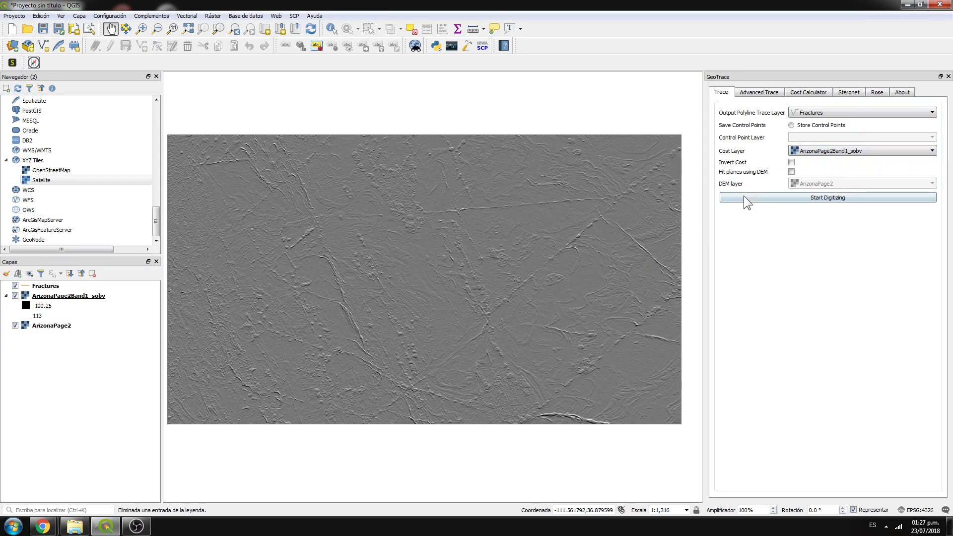
Start GeoTrace digitizing and commit a two-point fracture trace on the Sobel raster
{"action": "left_click", "coordinate": [770, 199]}
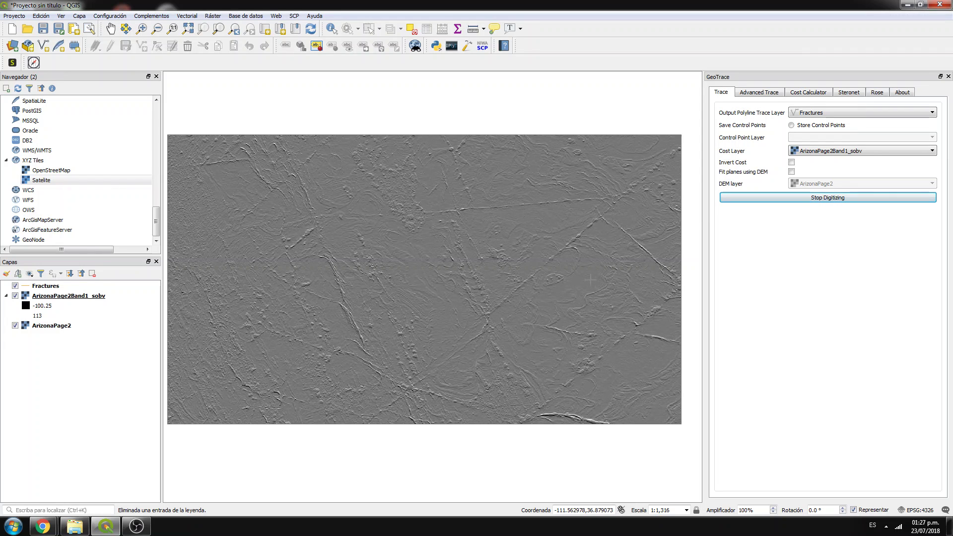
{"action": "scroll", "coordinate": [596, 282], "scroll_direction": "up", "scroll_amount": 2}
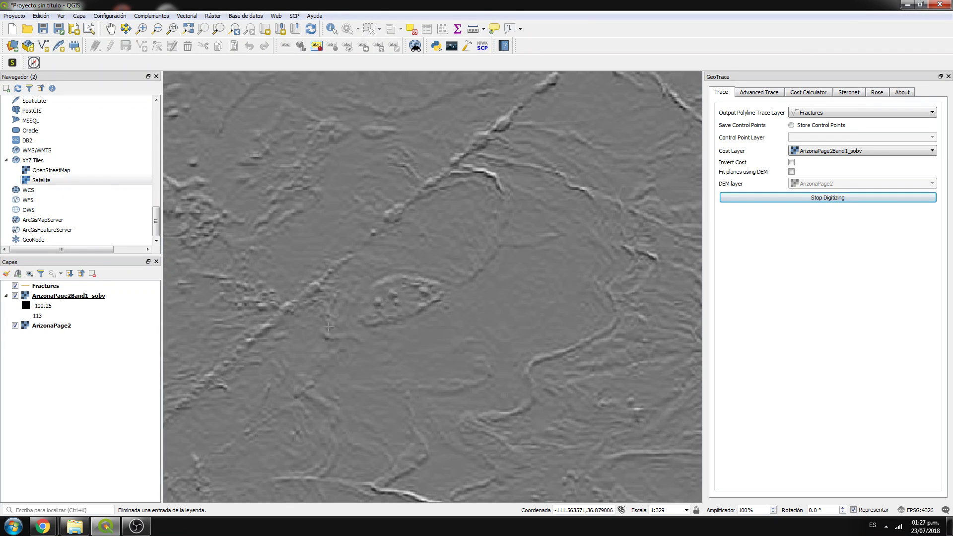
{"action": "scroll", "coordinate": [329, 327], "scroll_direction": "down", "scroll_amount": 1}
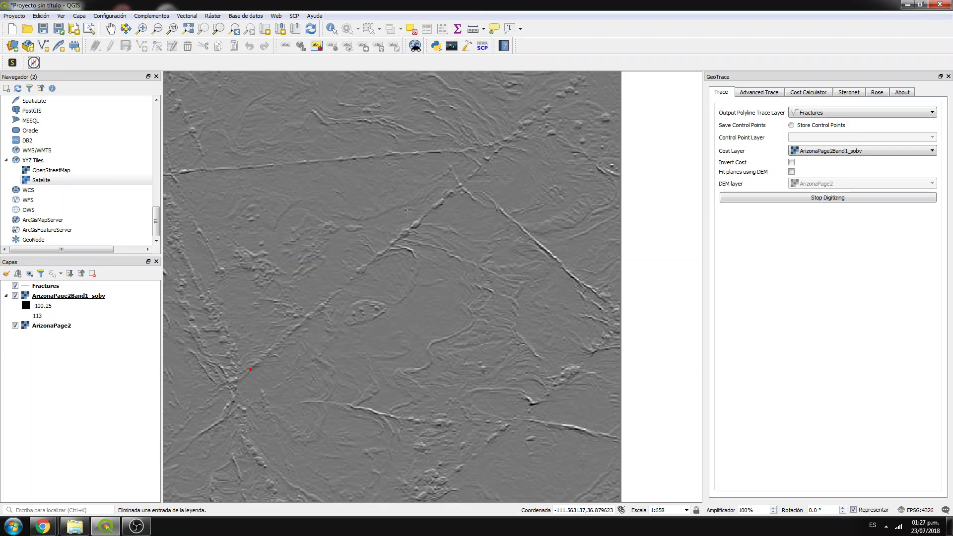
{"action": "left_click", "coordinate": [449, 194]}
{"action": "left_click", "coordinate": [184, 171]}
{"action": "right_click", "coordinate": [376, 182]}
{"action": "right_click", "coordinate": [43, 286]}
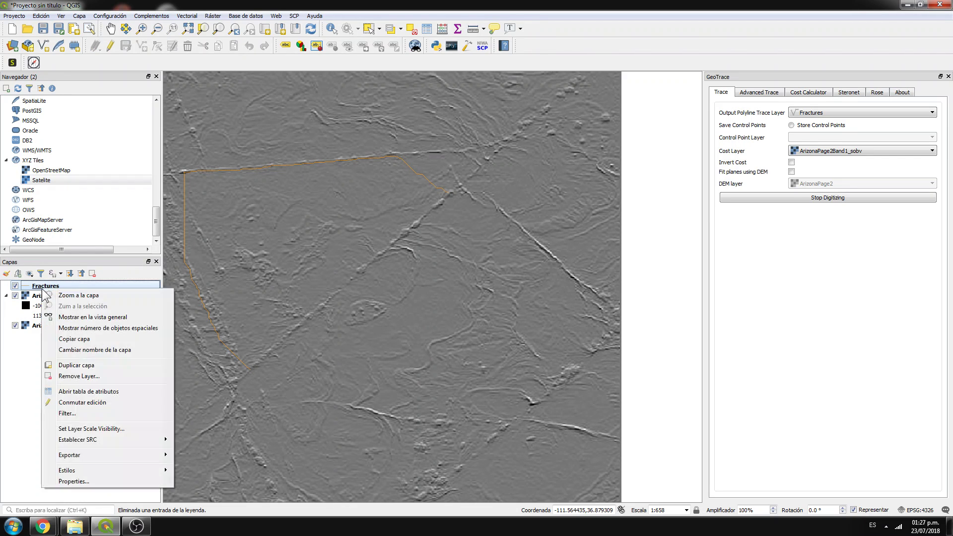
Delete the single traced feature in the Fractures attribute table and save the edit
{"action": "left_click", "coordinate": [78, 391]}
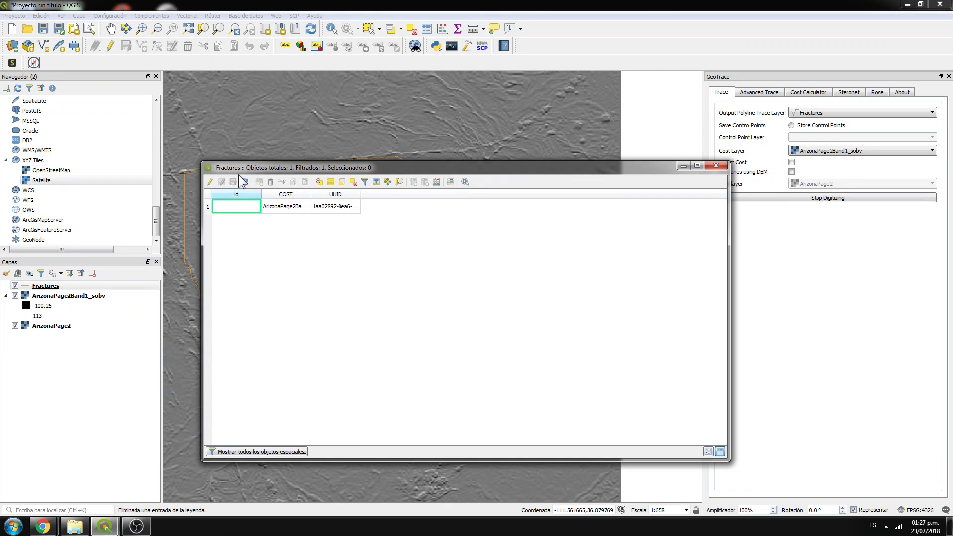
{"action": "left_click", "coordinate": [209, 207]}
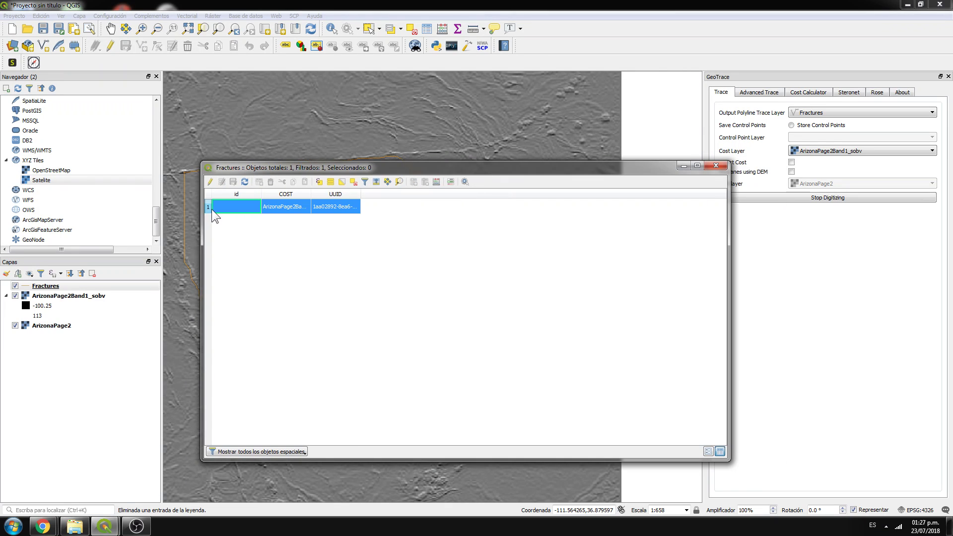
{"action": "left_click", "coordinate": [357, 184]}
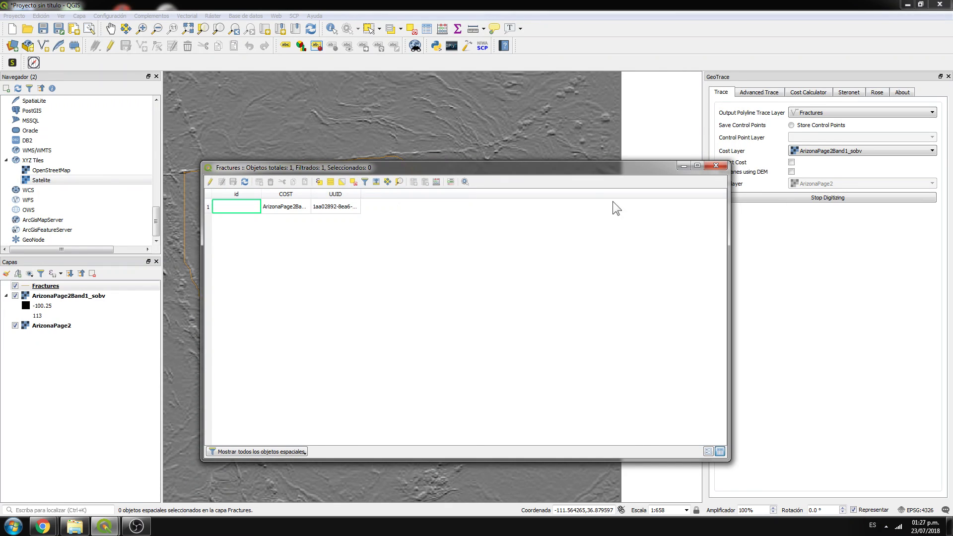
{"action": "left_click", "coordinate": [208, 206]}
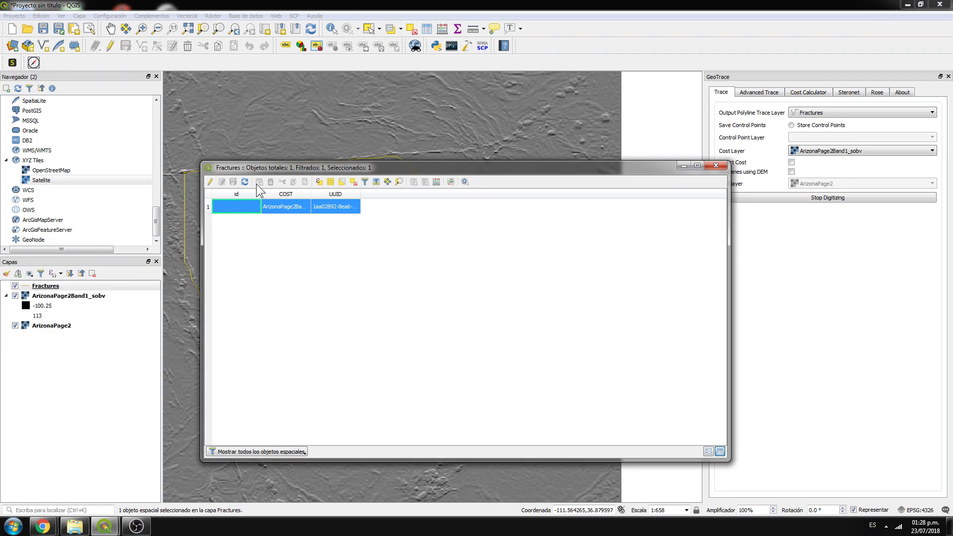
{"action": "left_click", "coordinate": [213, 182]}
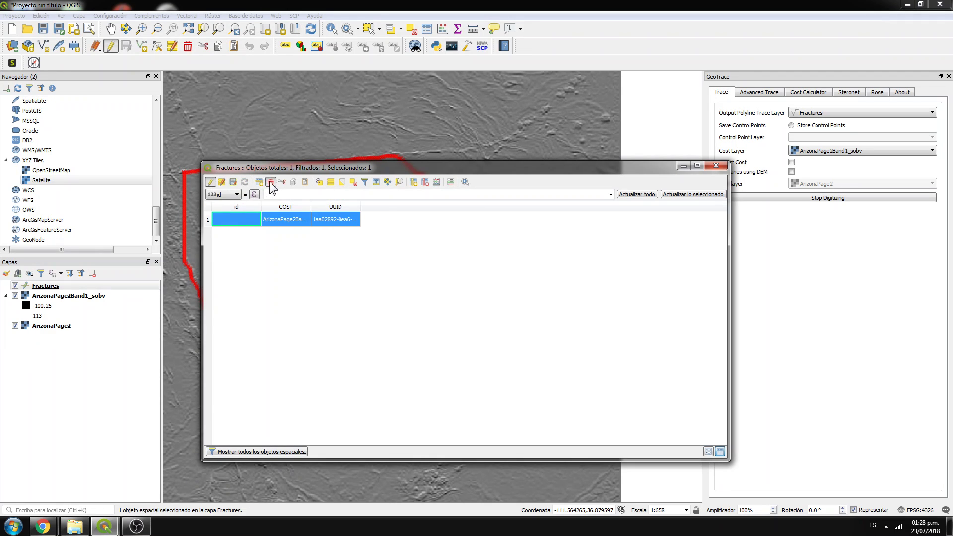
{"action": "left_click", "coordinate": [270, 182]}
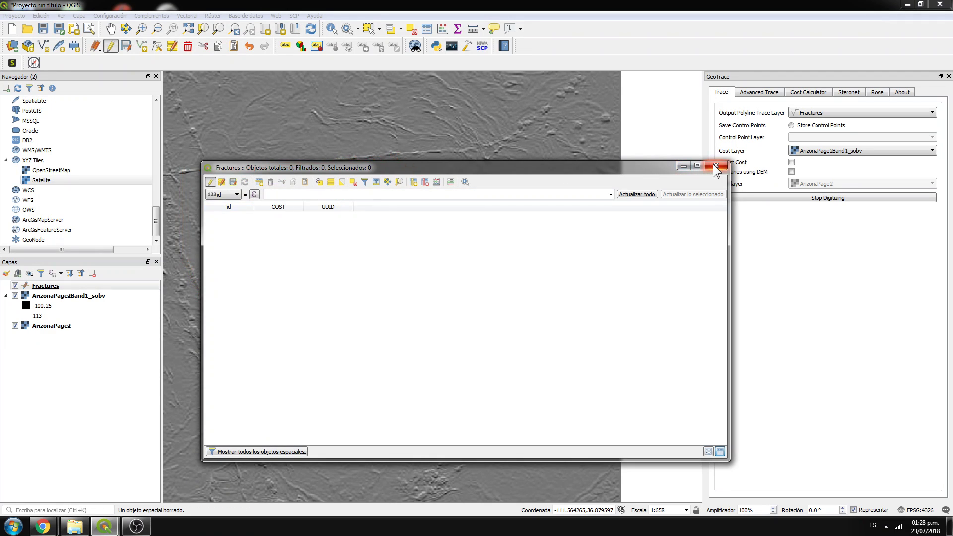
{"action": "left_click", "coordinate": [211, 182]}
{"action": "left_click", "coordinate": [467, 270]}
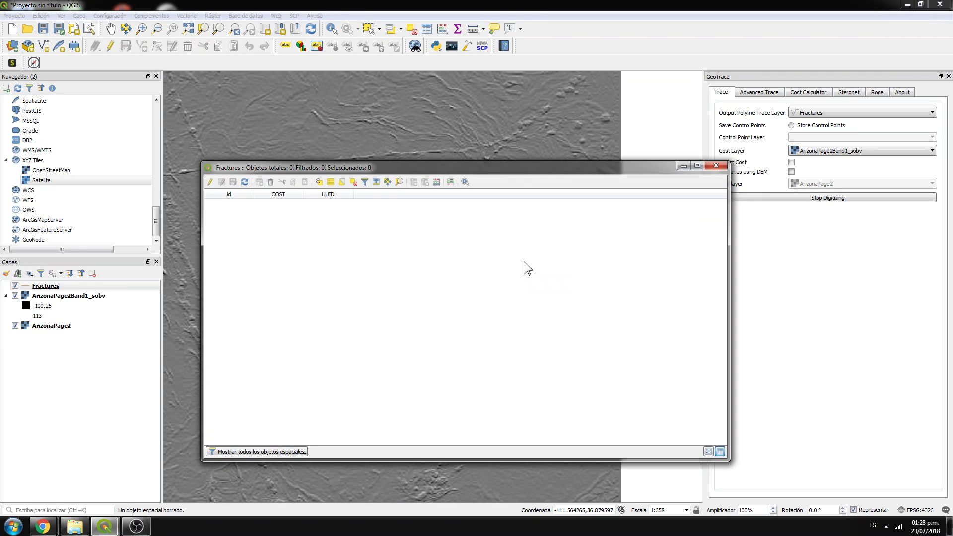
{"action": "left_click", "coordinate": [716, 165]}
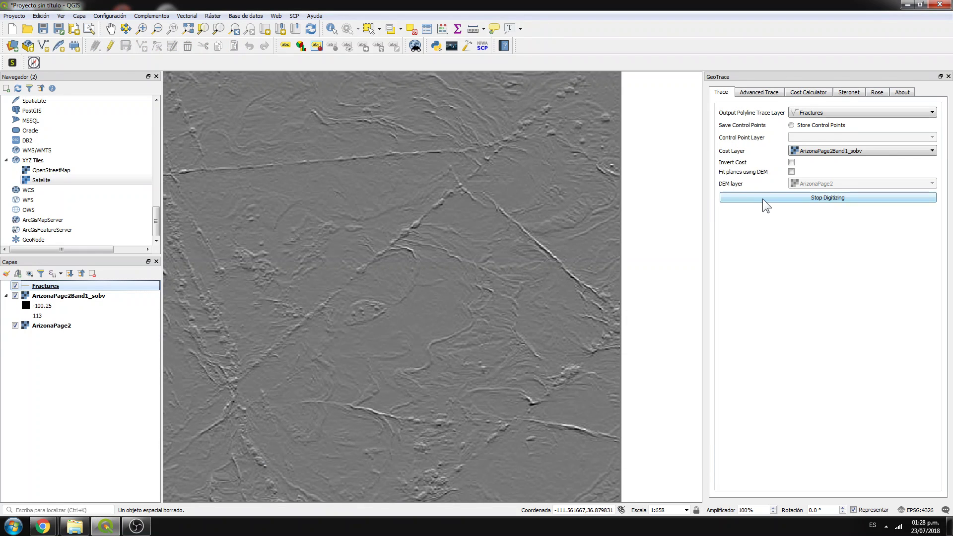
Trace and commit fractures running northeast from the lower-left junction
{"action": "left_click", "coordinate": [248, 372]}
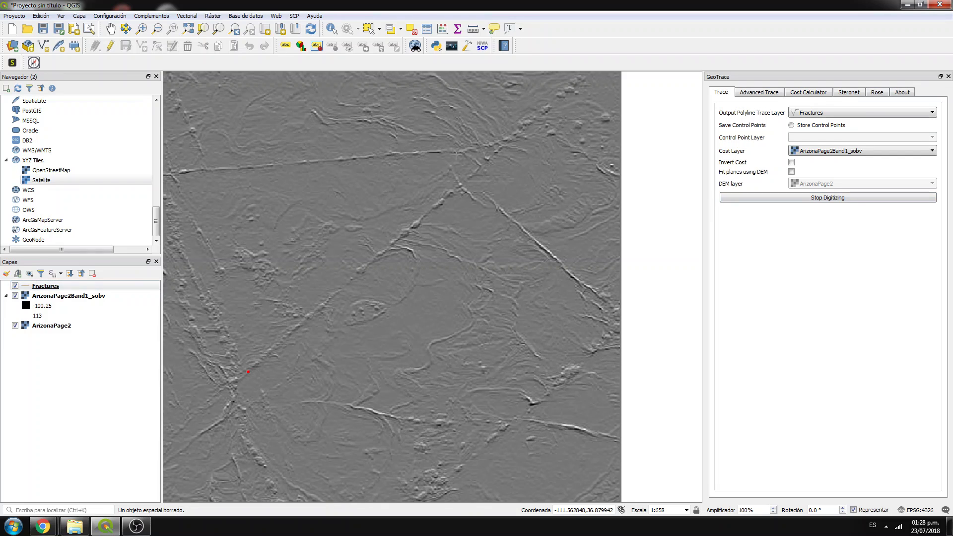
{"action": "left_click", "coordinate": [457, 189]}
{"action": "right_click", "coordinate": [457, 188]}
{"action": "right_click", "coordinate": [458, 149]}
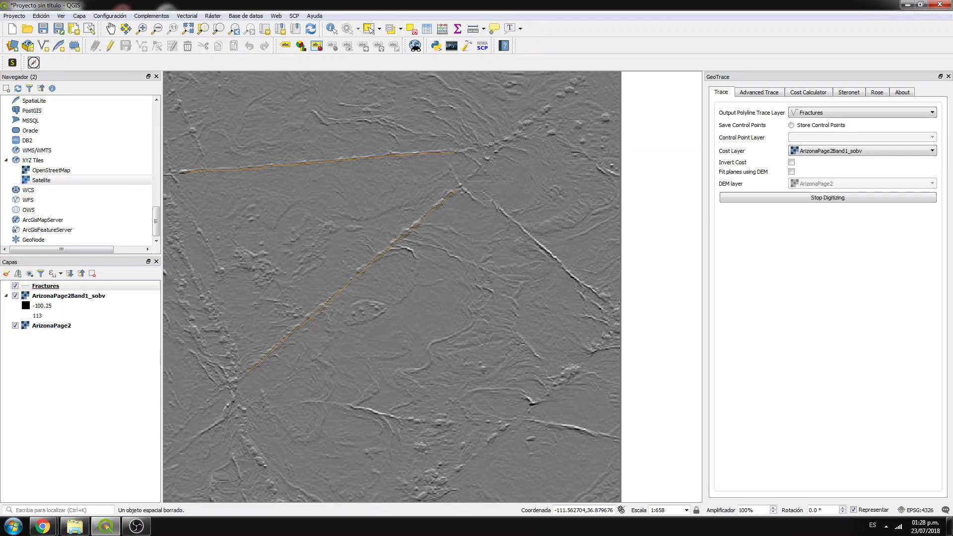
{"action": "right_click", "coordinate": [604, 301]}
{"action": "scroll", "coordinate": [235, 389], "scroll_direction": "down", "scroll_amount": 1}
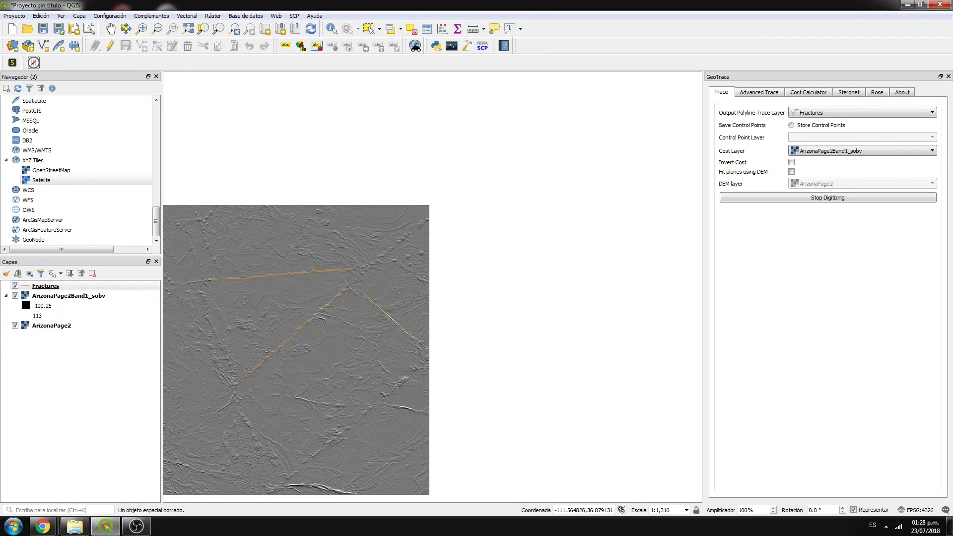
Reposition the map and commit further fracture traces along the ridge
{"action": "left_click", "coordinate": [111, 28]}
{"action": "left_click_drag", "start_coordinate": [260, 293], "coordinate": [476, 243]}
{"action": "scroll", "coordinate": [356, 332], "scroll_direction": "up", "scroll_amount": 2}
{"action": "left_click_drag", "start_coordinate": [351, 334], "coordinate": [444, 327]}
{"action": "scroll", "coordinate": [377, 334], "scroll_direction": "down", "scroll_amount": 1}
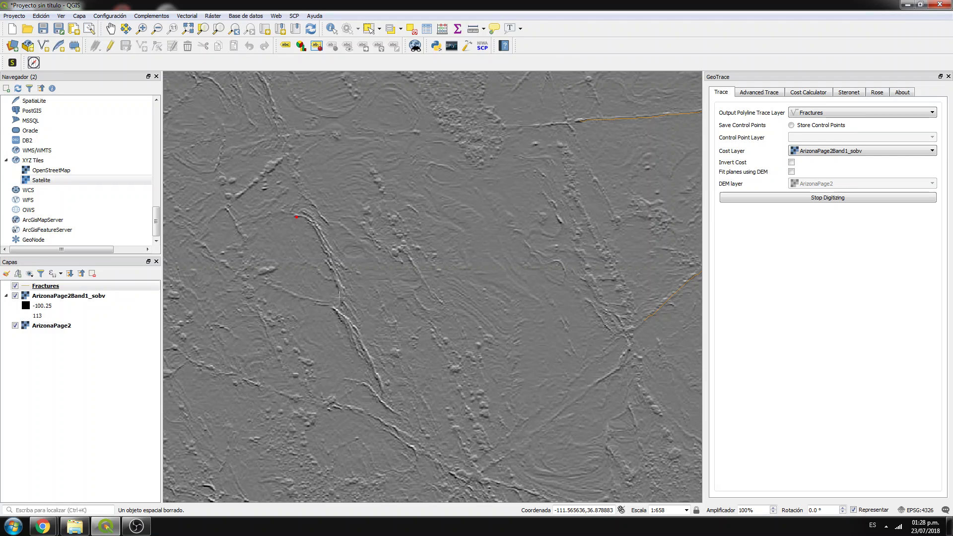
{"action": "right_click", "coordinate": [341, 288]}
{"action": "right_click", "coordinate": [383, 390]}
{"action": "right_click", "coordinate": [395, 411]}
Trace and commit several more fractures in the lower and upper parts of the raster
{"action": "left_click", "coordinate": [340, 405]}
{"action": "right_click", "coordinate": [415, 441]}
{"action": "left_click", "coordinate": [195, 361]}
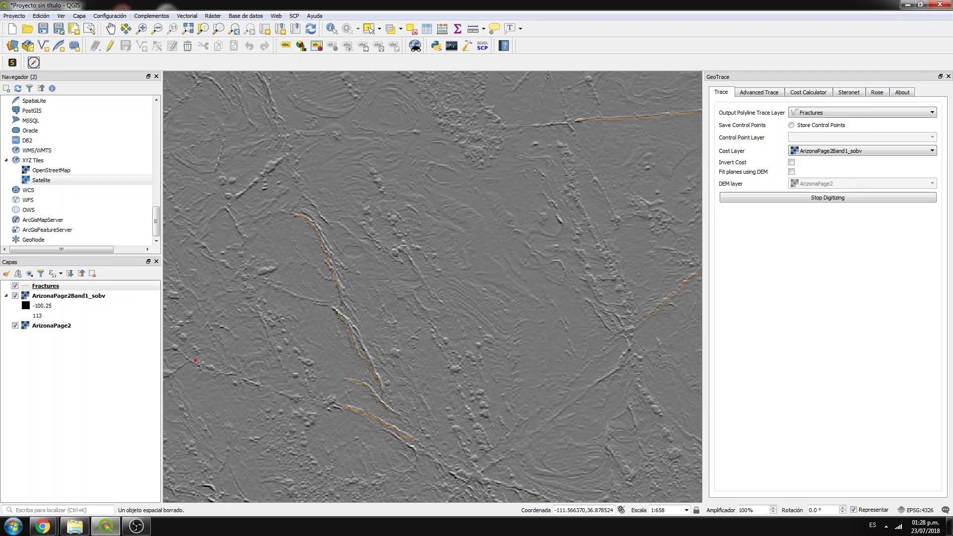
{"action": "right_click", "coordinate": [294, 399]}
{"action": "right_click", "coordinate": [277, 162]}
{"action": "left_click", "coordinate": [372, 168]}
{"action": "right_click", "coordinate": [437, 300]}
Pan the map to centre all the traced fractures
{"action": "scroll", "coordinate": [442, 312], "scroll_direction": "down", "scroll_amount": 1}
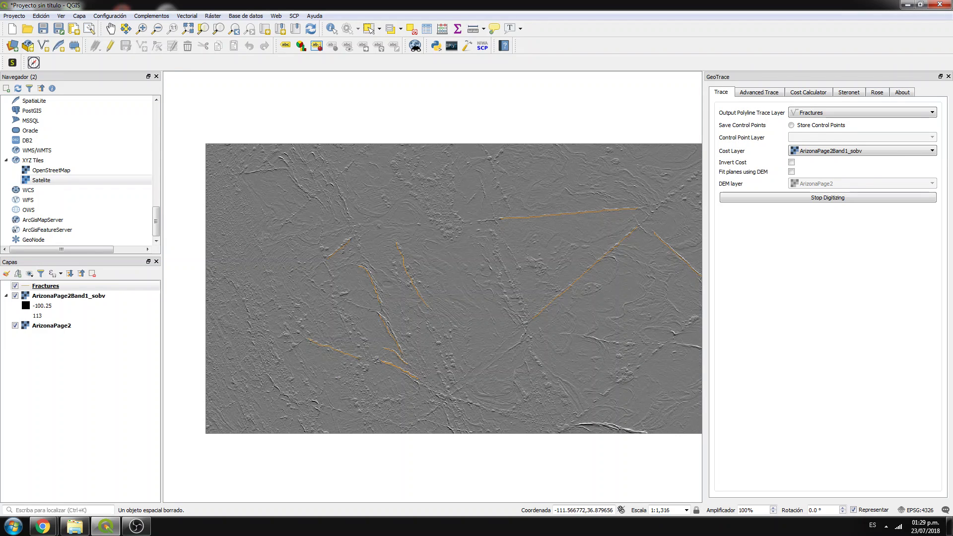
{"action": "left_click", "coordinate": [110, 28]}
{"action": "left_click_drag", "start_coordinate": [475, 264], "coordinate": [390, 260]}
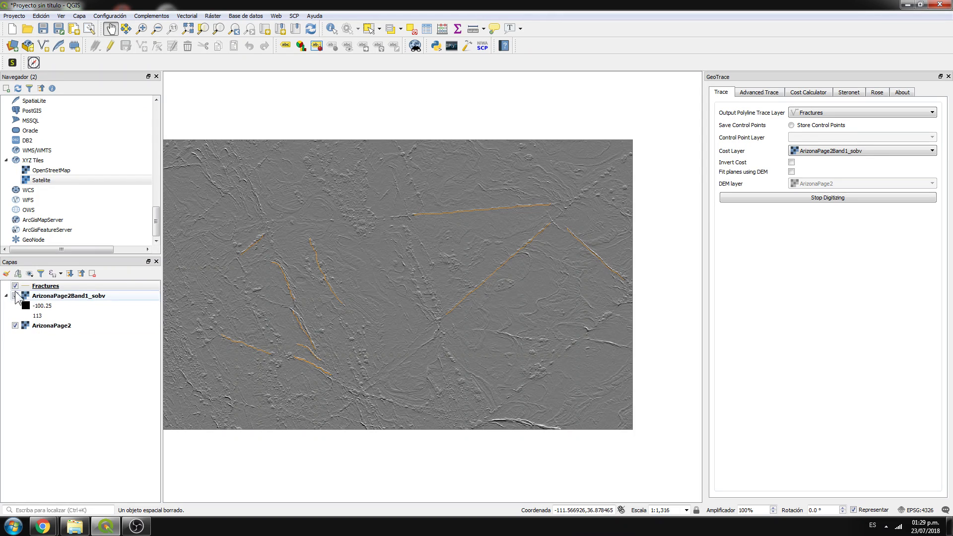
Hide ArizonaPage2Band1_sobv and style Fractures as 'dash blue' lines with width 1.26
{"action": "left_click", "coordinate": [15, 296]}
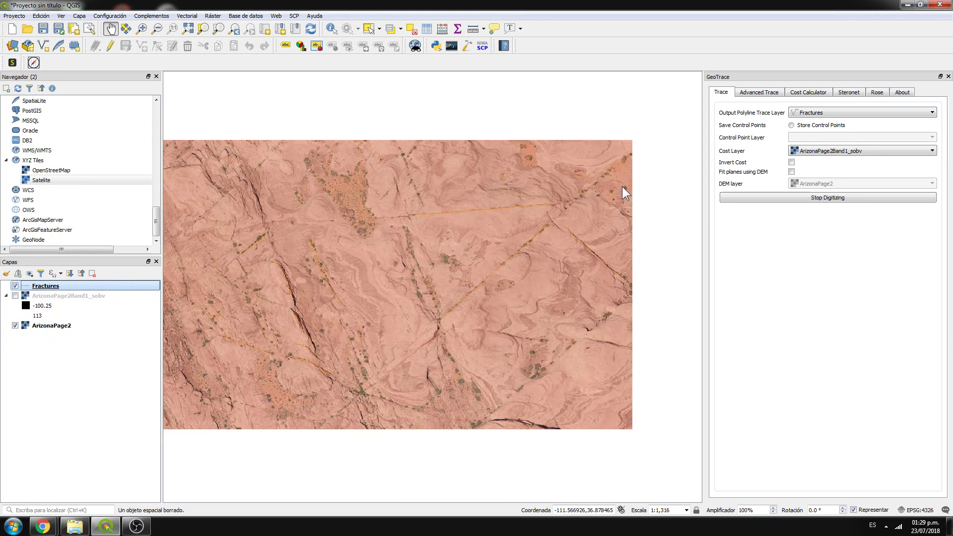
{"action": "double_click", "coordinate": [40, 287]}
{"action": "left_click", "coordinate": [432, 157]}
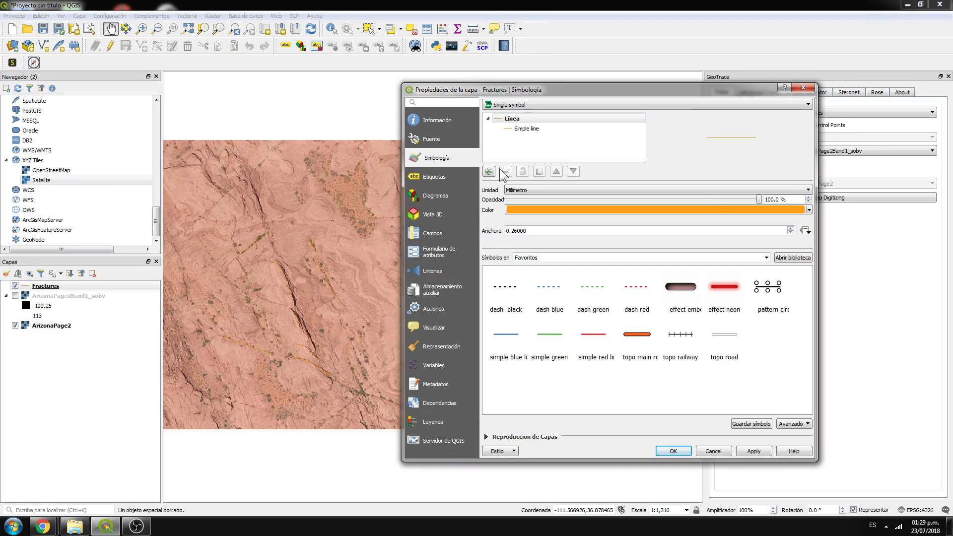
{"action": "left_click", "coordinate": [549, 295]}
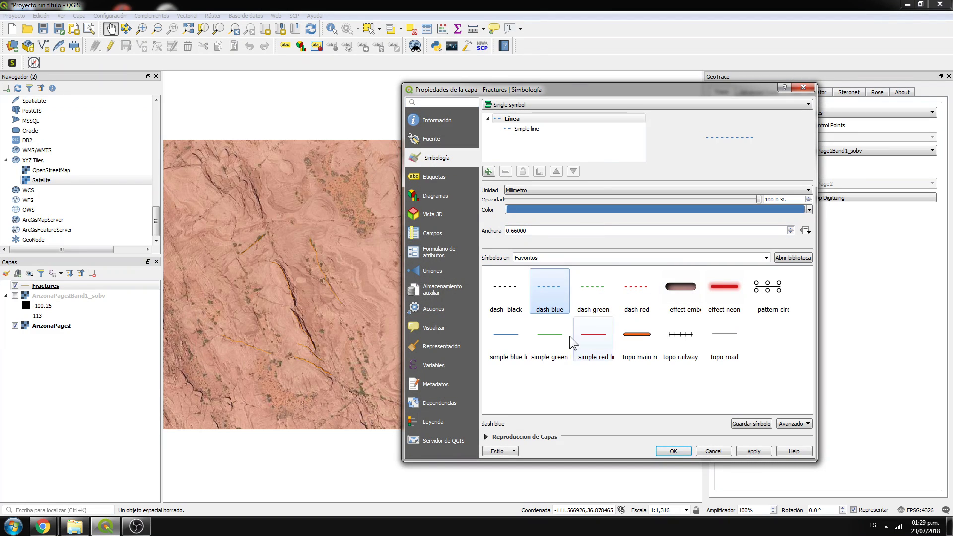
{"action": "left_click", "coordinate": [764, 452]}
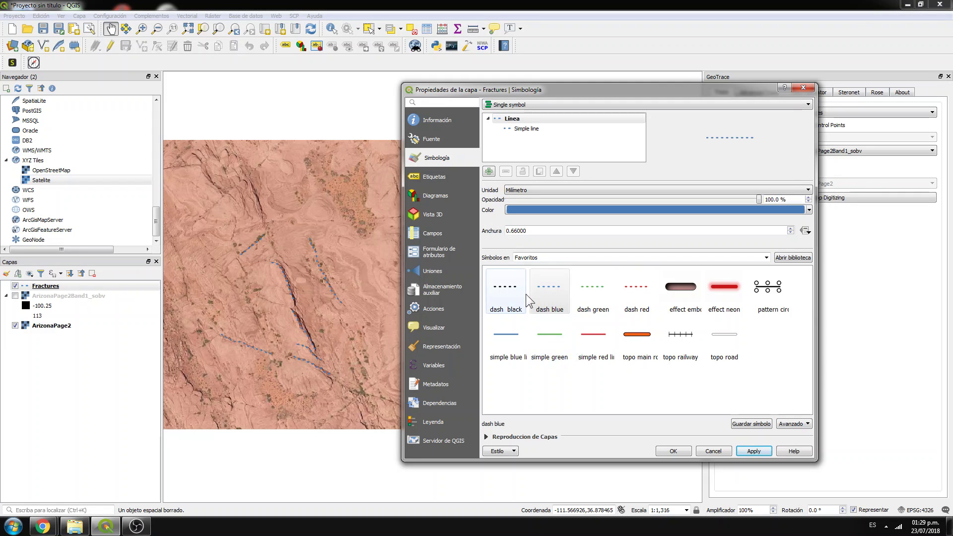
{"action": "left_click", "coordinate": [790, 229]}
{"action": "left_click", "coordinate": [790, 229]}
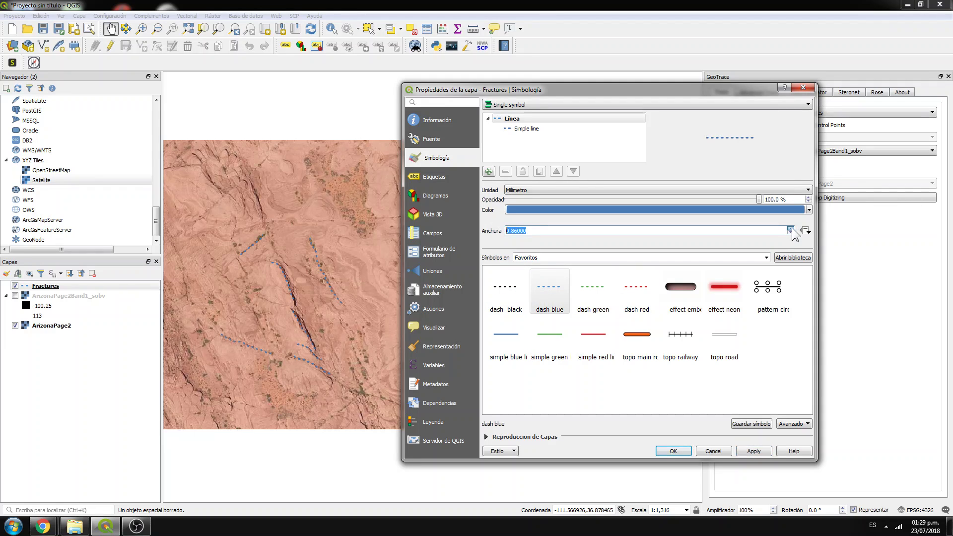
{"action": "left_click", "coordinate": [790, 228]}
{"action": "left_click", "coordinate": [753, 451]}
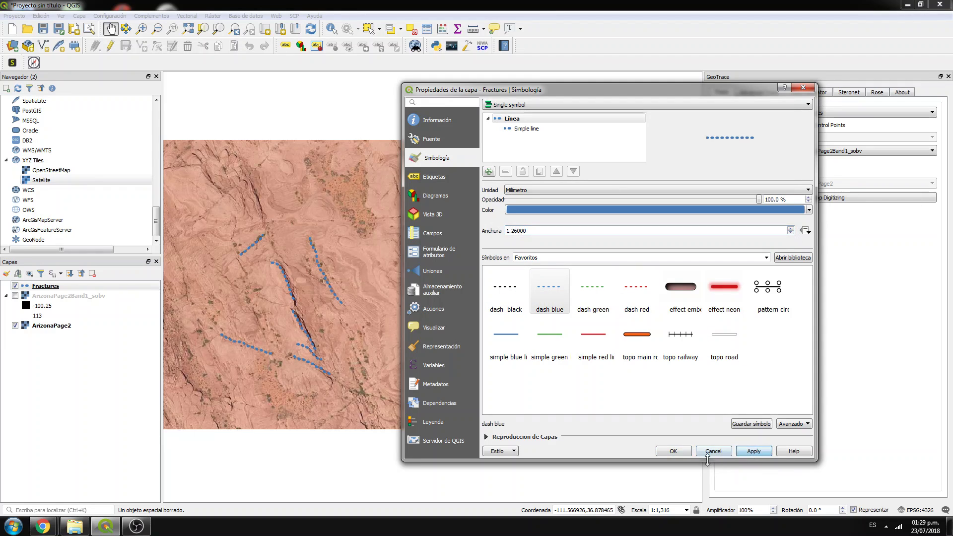
{"action": "left_click", "coordinate": [671, 450]}
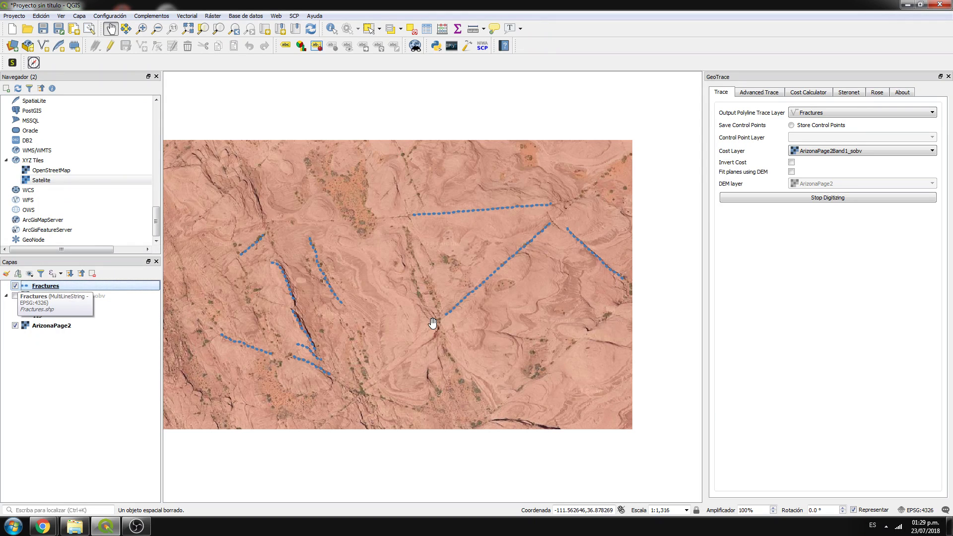
Trace a fracture from its left end along the dark crack and finish it
{"action": "scroll", "coordinate": [540, 348], "scroll_direction": "up", "scroll_amount": 2}
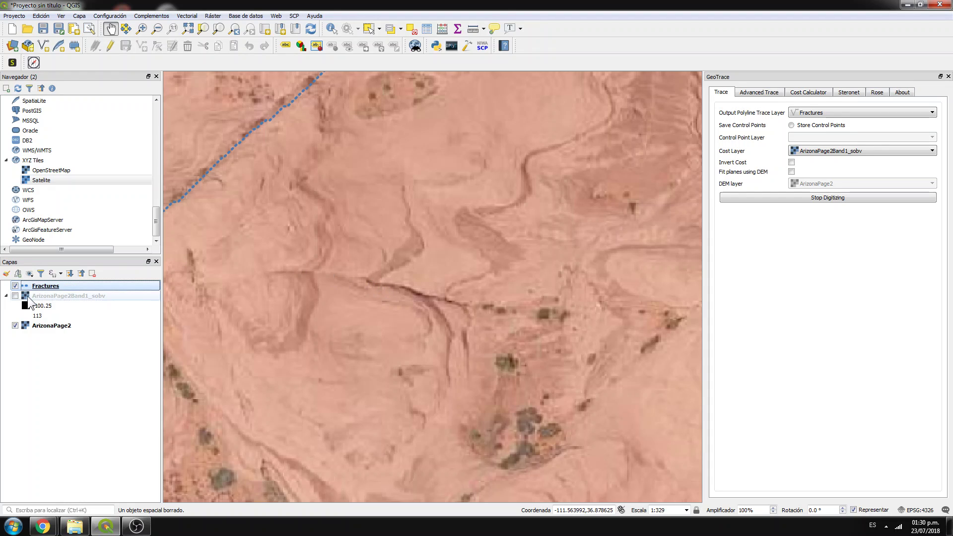
{"action": "left_click", "coordinate": [347, 272]}
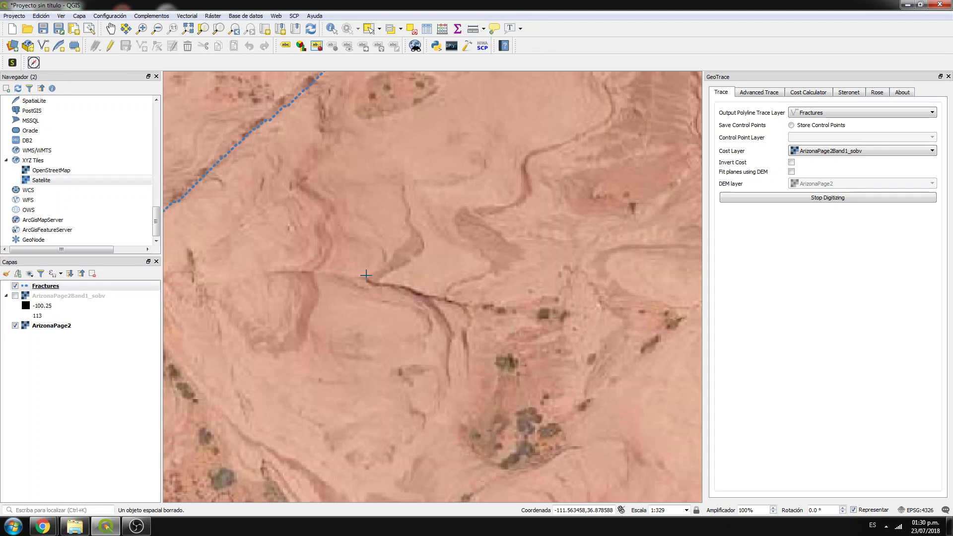
{"action": "left_click", "coordinate": [285, 271]}
{"action": "left_click", "coordinate": [517, 310]}
{"action": "right_click", "coordinate": [517, 311]}
{"action": "scroll", "coordinate": [556, 342], "scroll_direction": "down", "scroll_amount": 2}
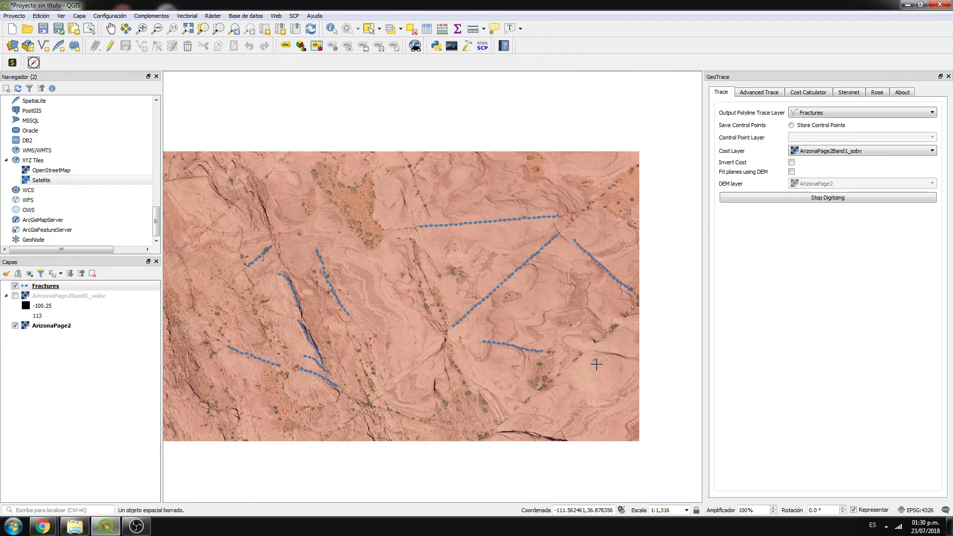
{"action": "scroll", "coordinate": [596, 364], "scroll_direction": "up", "scroll_amount": 1}
Trace the up-right fractures and a parallel diagonal one around the junction area
{"action": "left_click", "coordinate": [396, 456]}
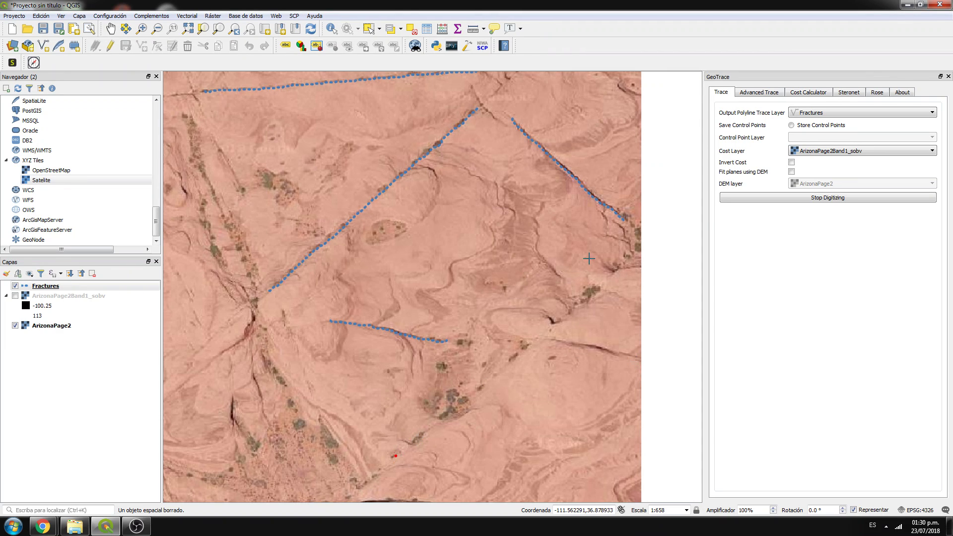
{"action": "left_click", "coordinate": [606, 276]}
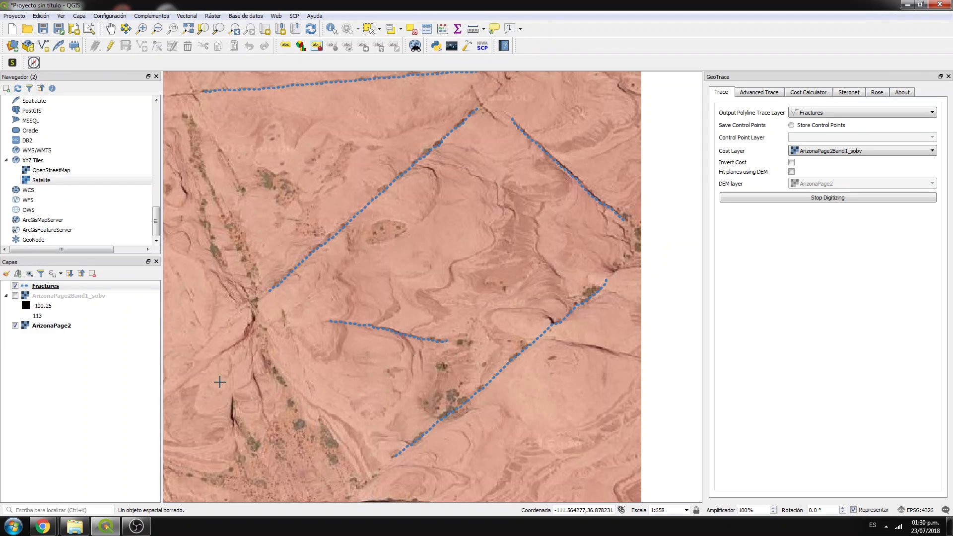
{"action": "left_click", "coordinate": [110, 28]}
{"action": "left_click_drag", "start_coordinate": [165, 303], "coordinate": [398, 258]}
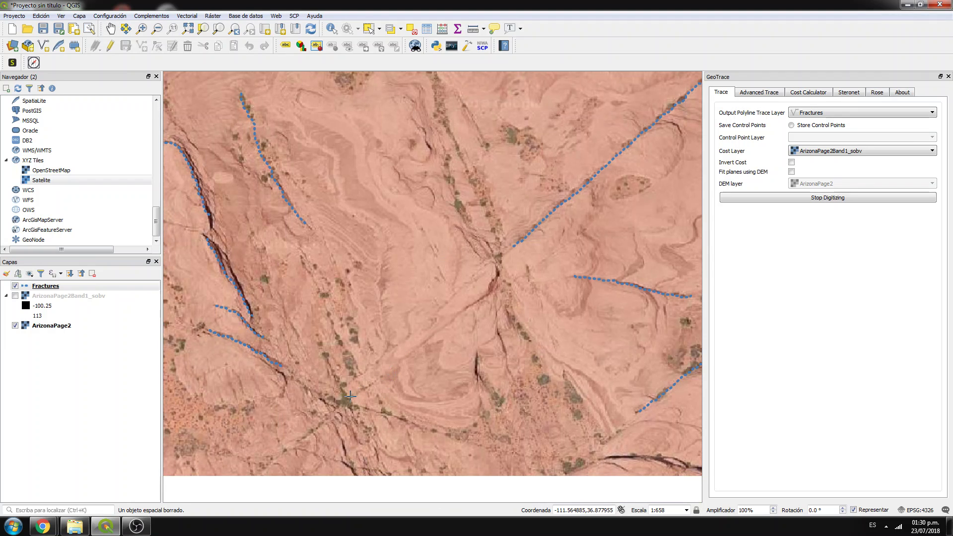
{"action": "left_click", "coordinate": [263, 465]}
{"action": "left_click", "coordinate": [486, 297]}
{"action": "left_click", "coordinate": [503, 252]}
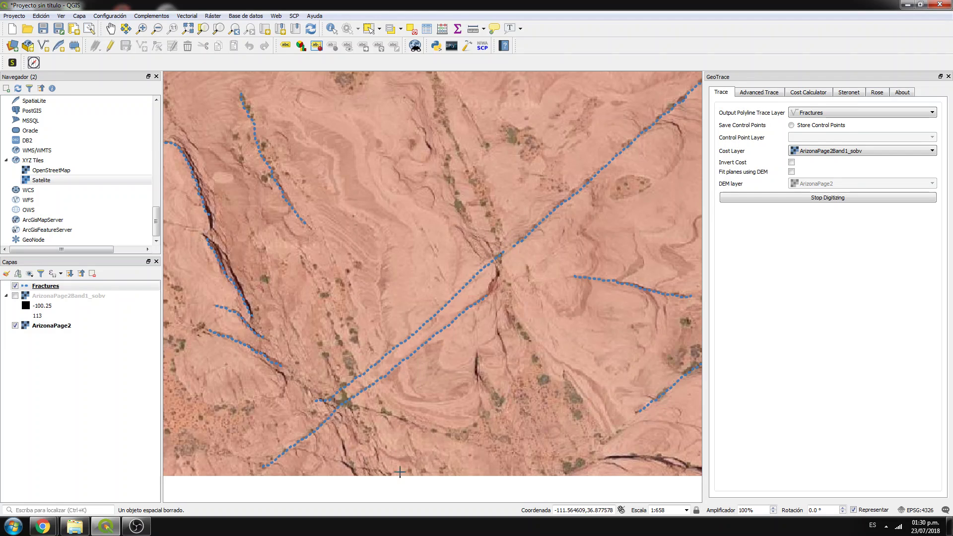
Add and finish further fracture traces, starting a short one running downward
{"action": "left_click", "coordinate": [287, 378]}
{"action": "left_click", "coordinate": [306, 262]}
{"action": "right_click", "coordinate": [349, 361]}
{"action": "right_click", "coordinate": [491, 226]}
{"action": "scroll", "coordinate": [489, 242], "scroll_direction": "down", "scroll_amount": 1}
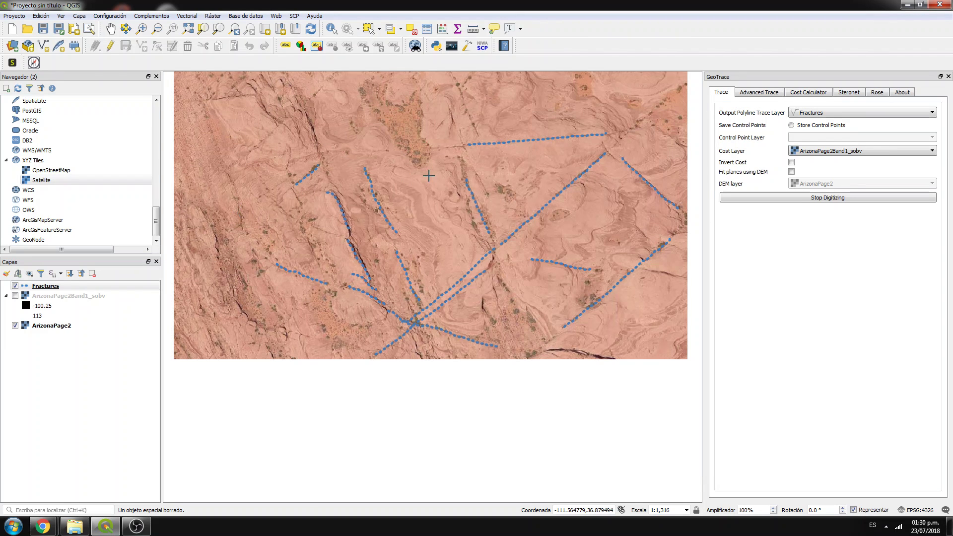
{"action": "scroll", "coordinate": [495, 284], "scroll_direction": "up", "scroll_amount": 1}
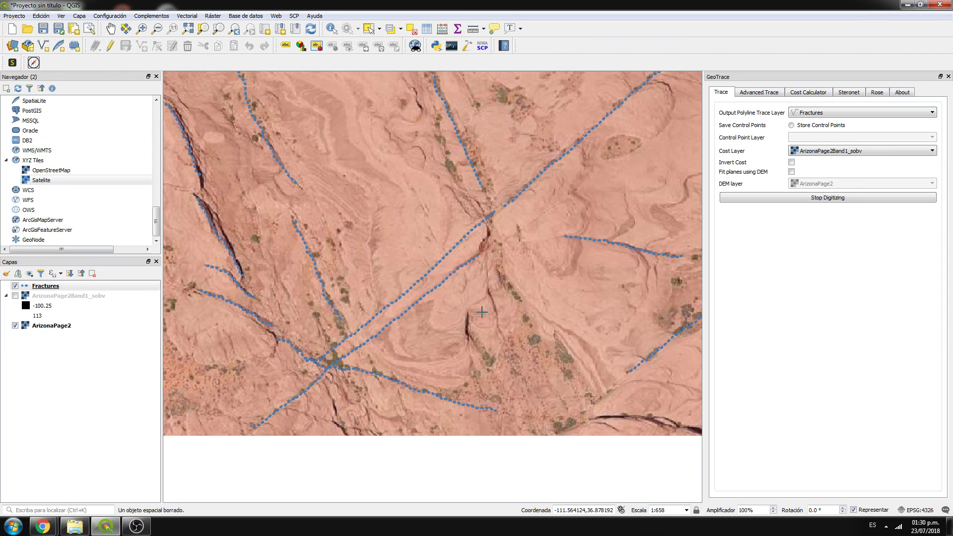
{"action": "left_click", "coordinate": [487, 271]}
Trace short fractures downward and along the dark crack, finishing two traces
{"action": "left_click", "coordinate": [504, 339]}
{"action": "left_click", "coordinate": [467, 313]}
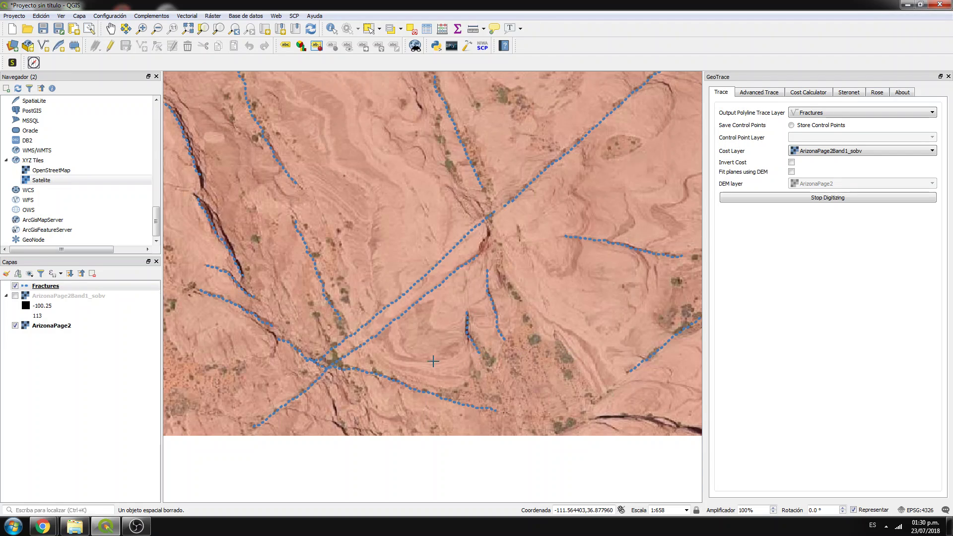
{"action": "left_click", "coordinate": [236, 175]}
{"action": "right_click", "coordinate": [259, 249]}
{"action": "left_click", "coordinate": [275, 267]}
{"action": "right_click", "coordinate": [291, 306]}
Add one more short trace below the lower junction, then dismiss the Fractures layer menu
{"action": "scroll", "coordinate": [658, 325], "scroll_direction": "down", "scroll_amount": 1}
{"action": "scroll", "coordinate": [658, 323], "scroll_direction": "up", "scroll_amount": 1}
{"action": "left_click", "coordinate": [328, 389]}
{"action": "right_click", "coordinate": [341, 427]}
{"action": "right_click", "coordinate": [39, 286]}
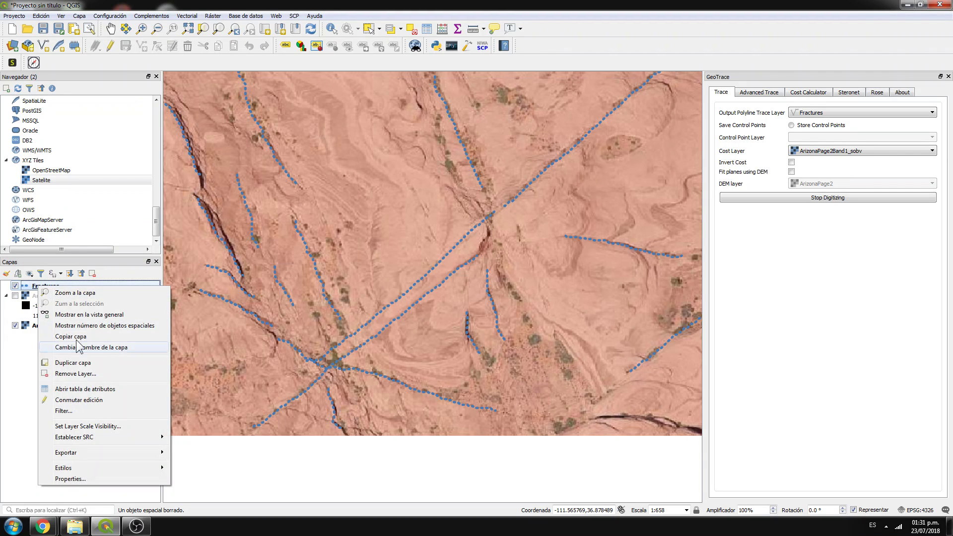
{"action": "left_click", "coordinate": [76, 389]}
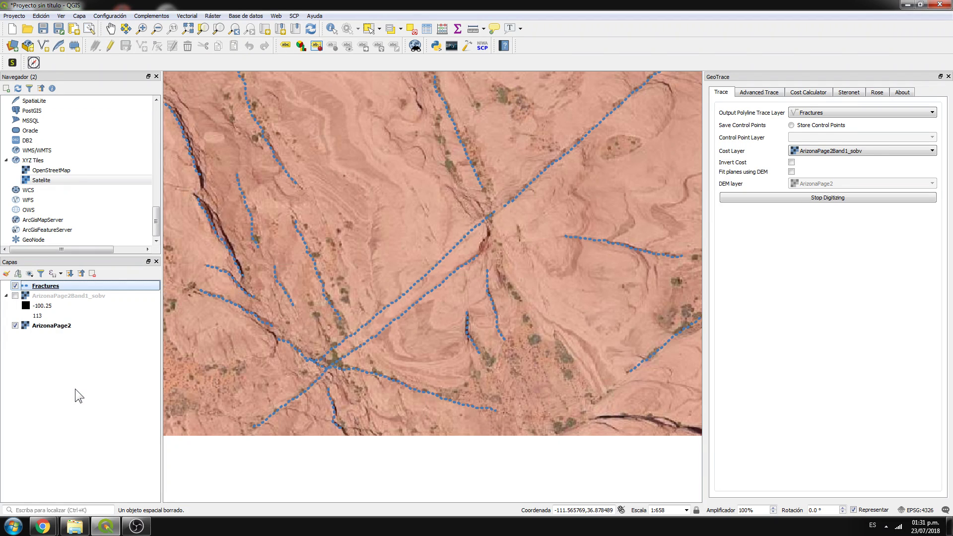